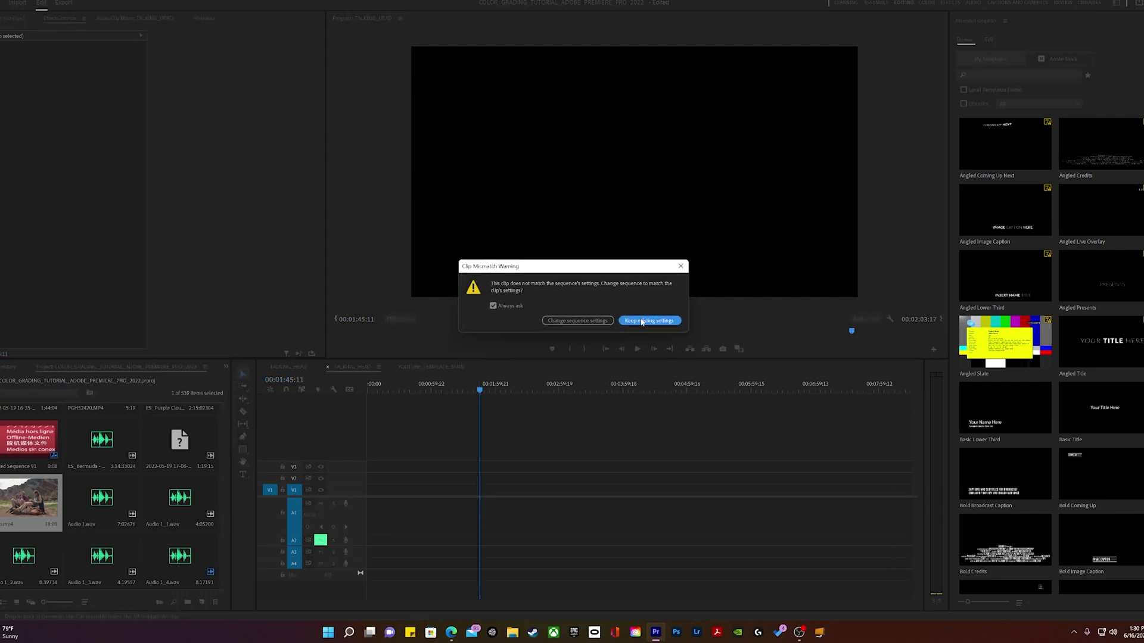
- Keep the existing sequence settings for the added clip, set it to frame size and play it
left_click(642, 321)
right_click(490, 493)
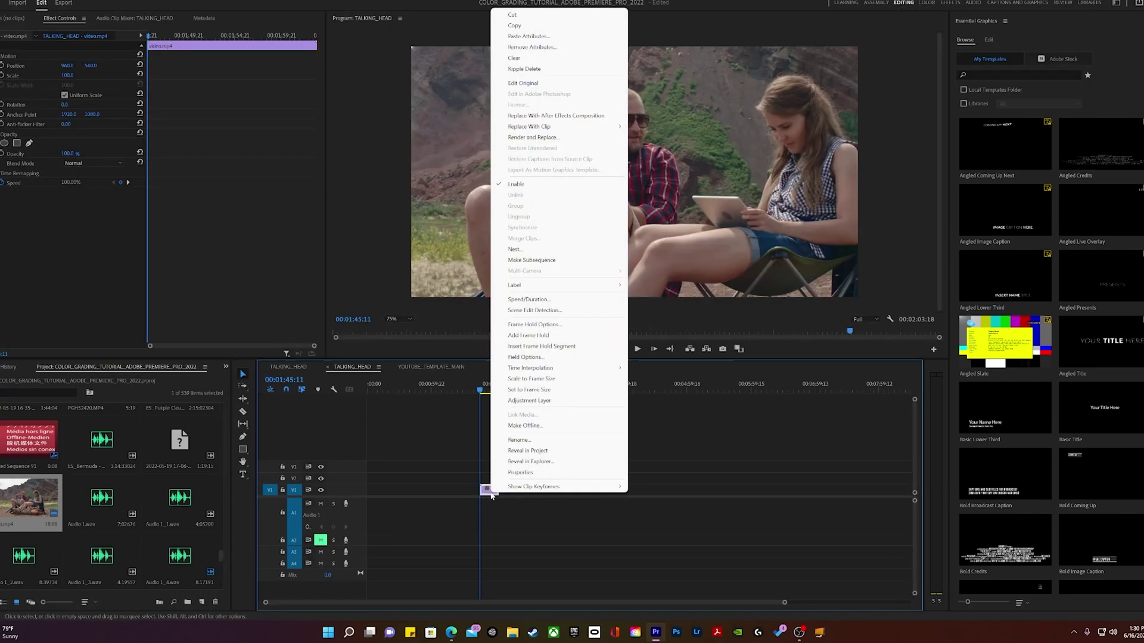
left_click(527, 390)
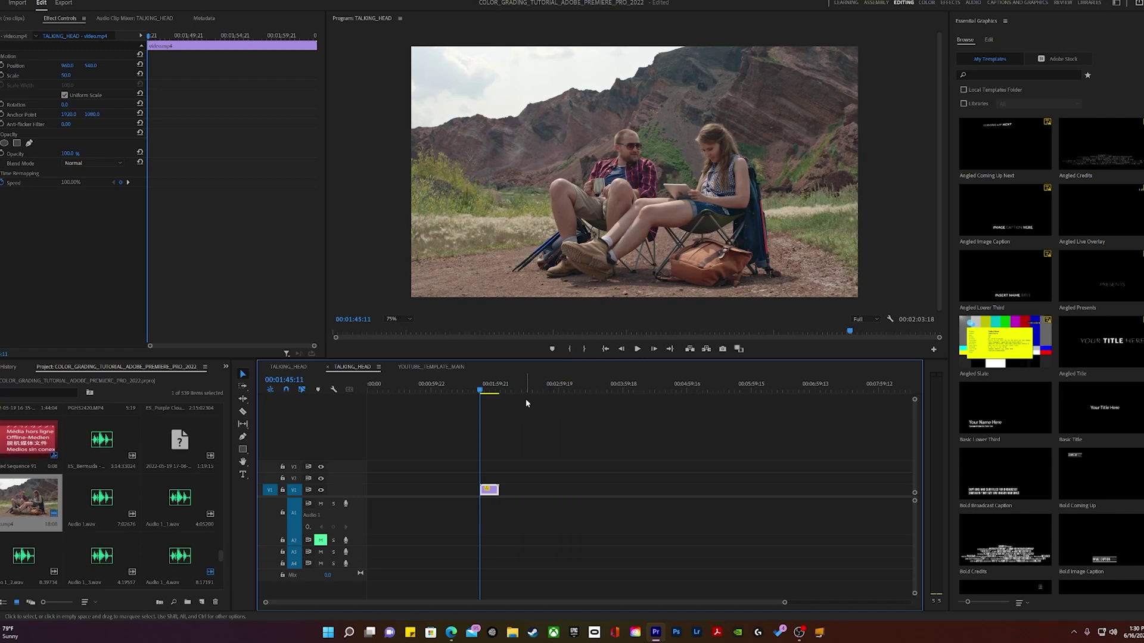
key("space")
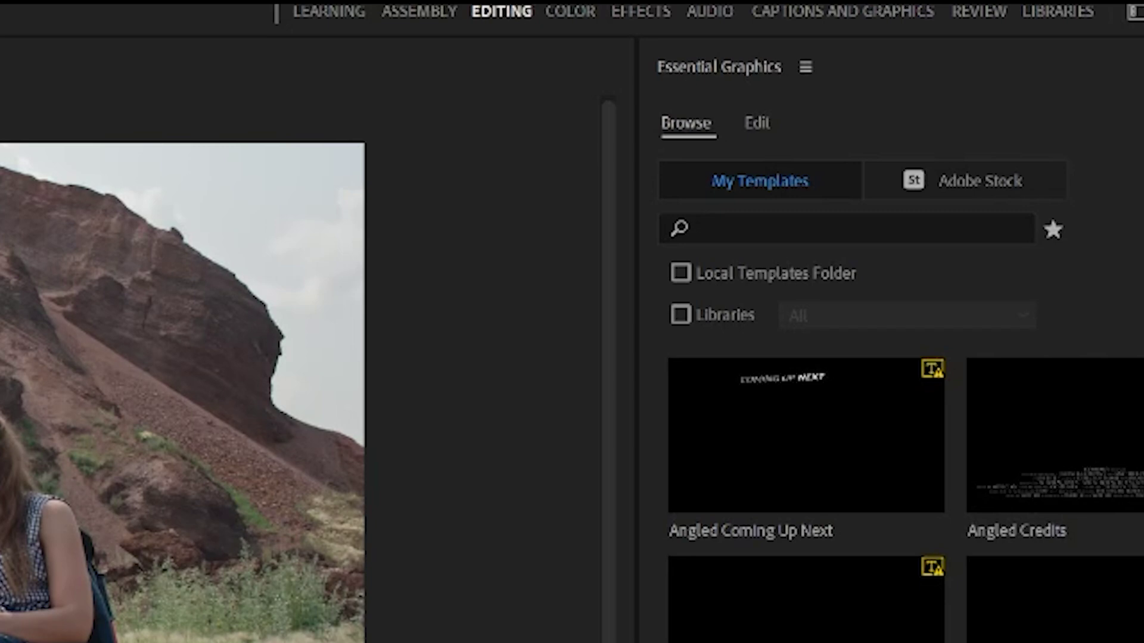
- Switch to the Color workspace, warm the clip's temperature and slightly lower its contrast in Basic Correction
left_click(581, 13)
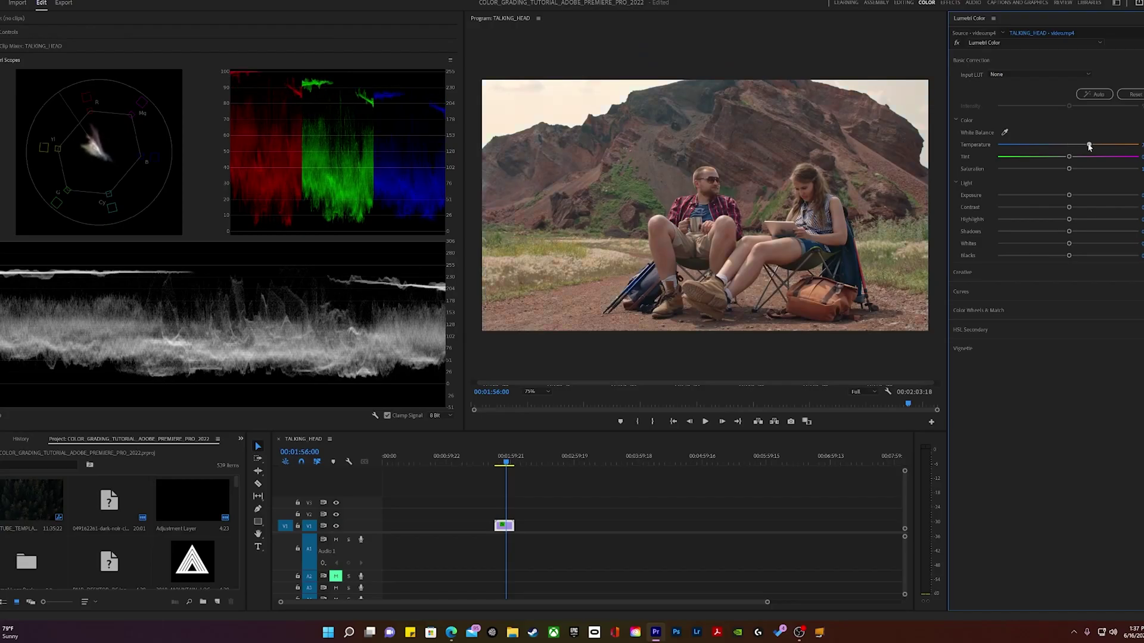
left_click_drag(1089, 146, 1076, 145)
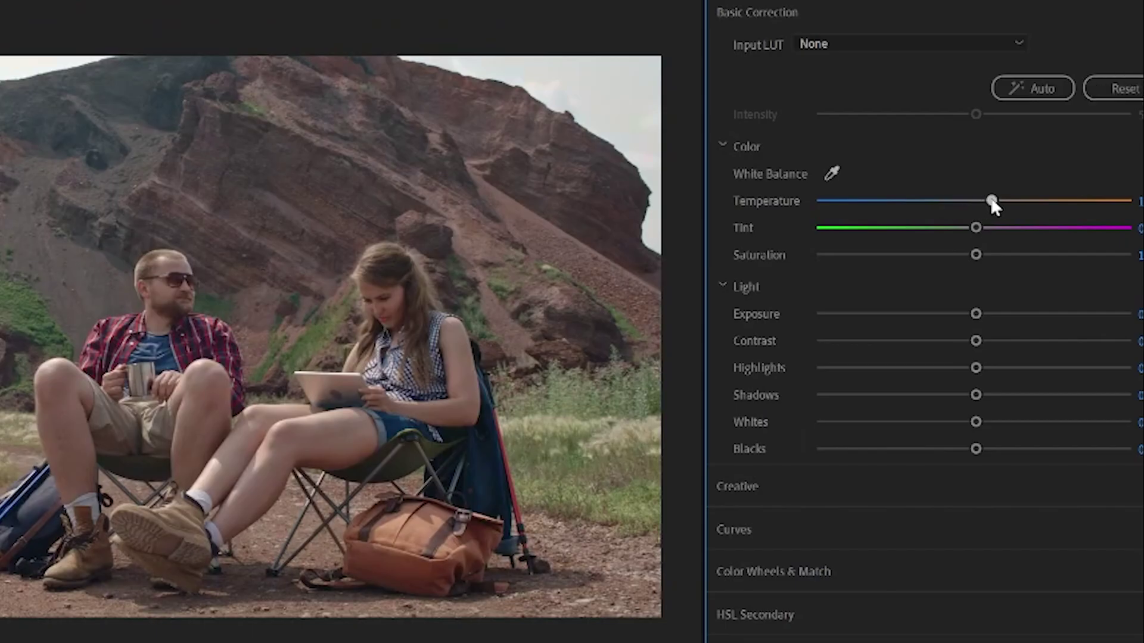
left_click_drag(992, 201, 1012, 201)
left_click_drag(971, 338, 959, 339)
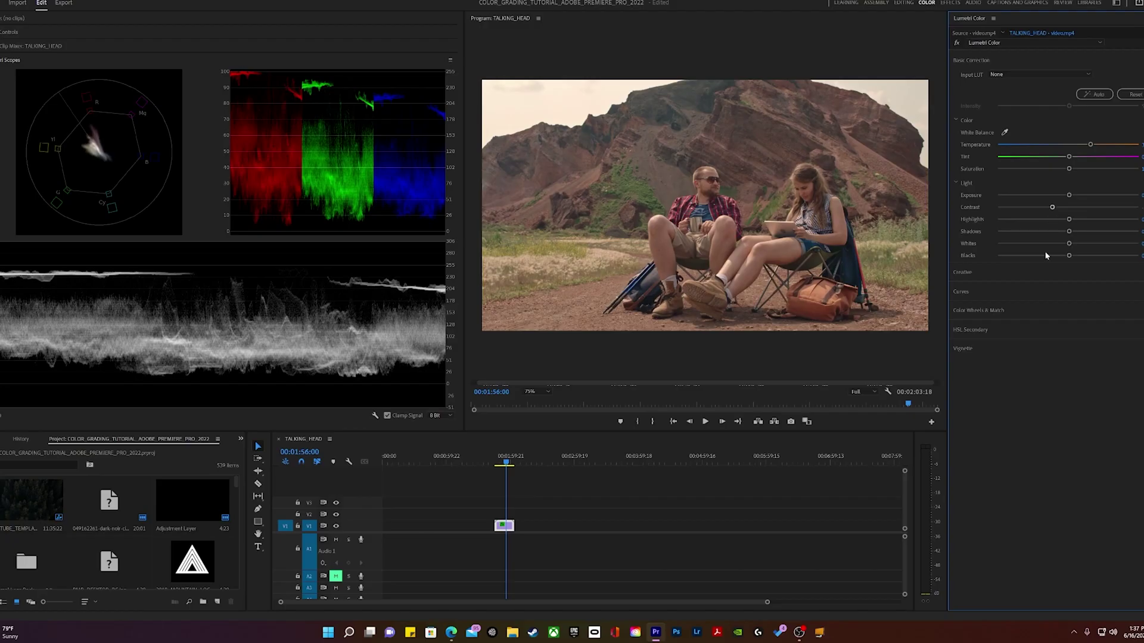
- In the Creative adjustments, raise the vibrance, slightly lower the saturation and add a strong faded film look
left_click(1007, 272)
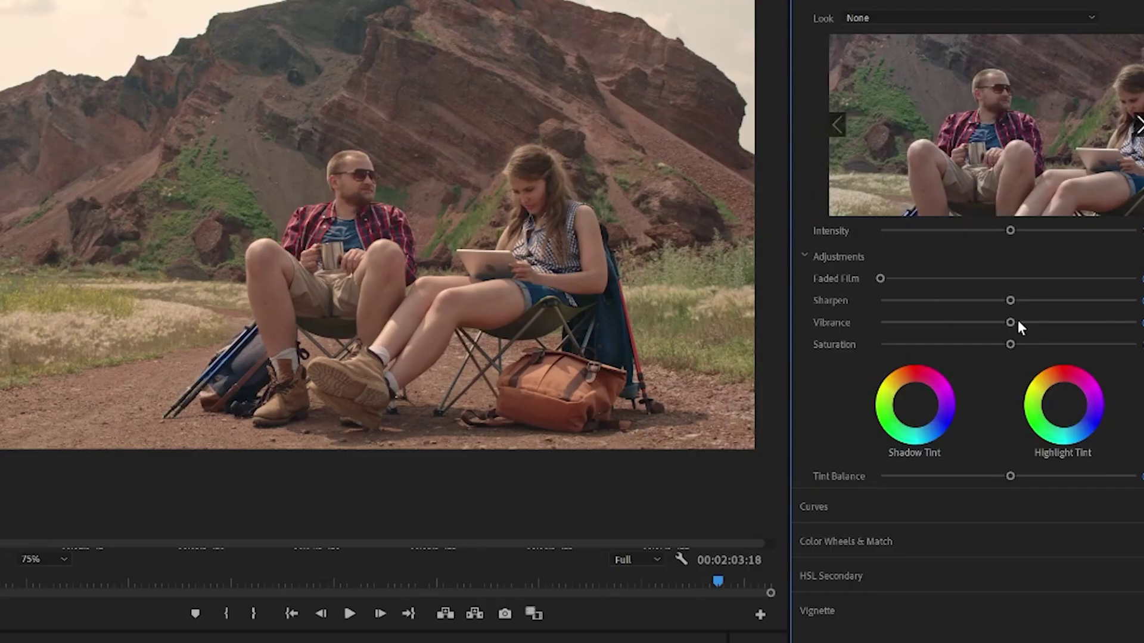
left_click_drag(1026, 324, 1037, 324)
left_click_drag(980, 345, 990, 346)
left_click_drag(881, 278, 975, 278)
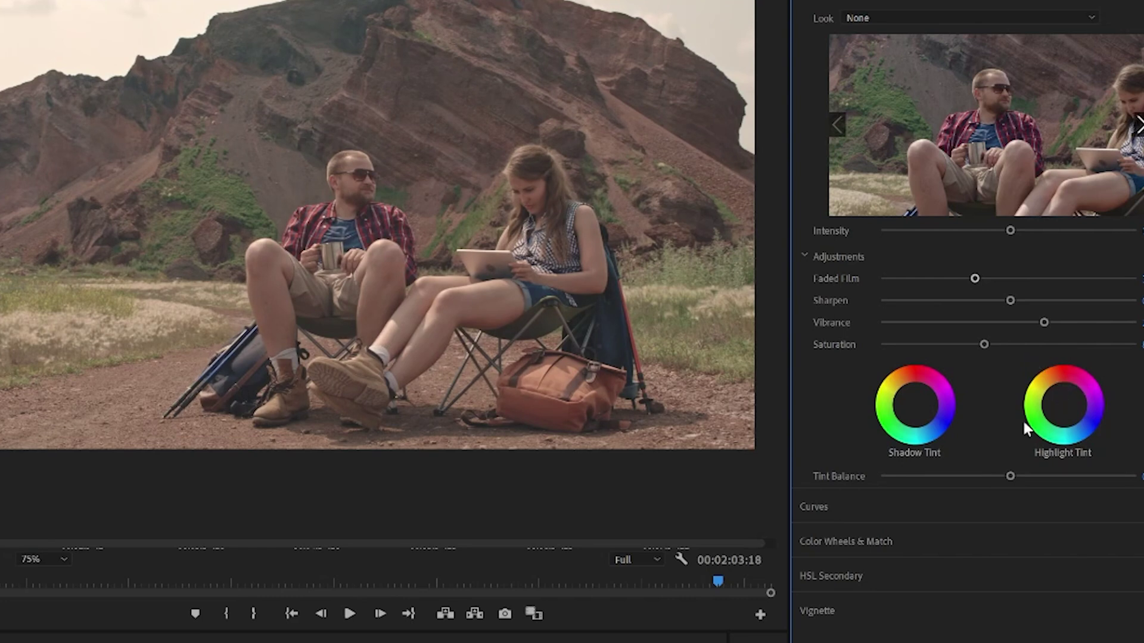
- Slightly lift the shadow end of the red RGB curve and lower its highlight end
left_click(872, 510)
left_click(983, 107)
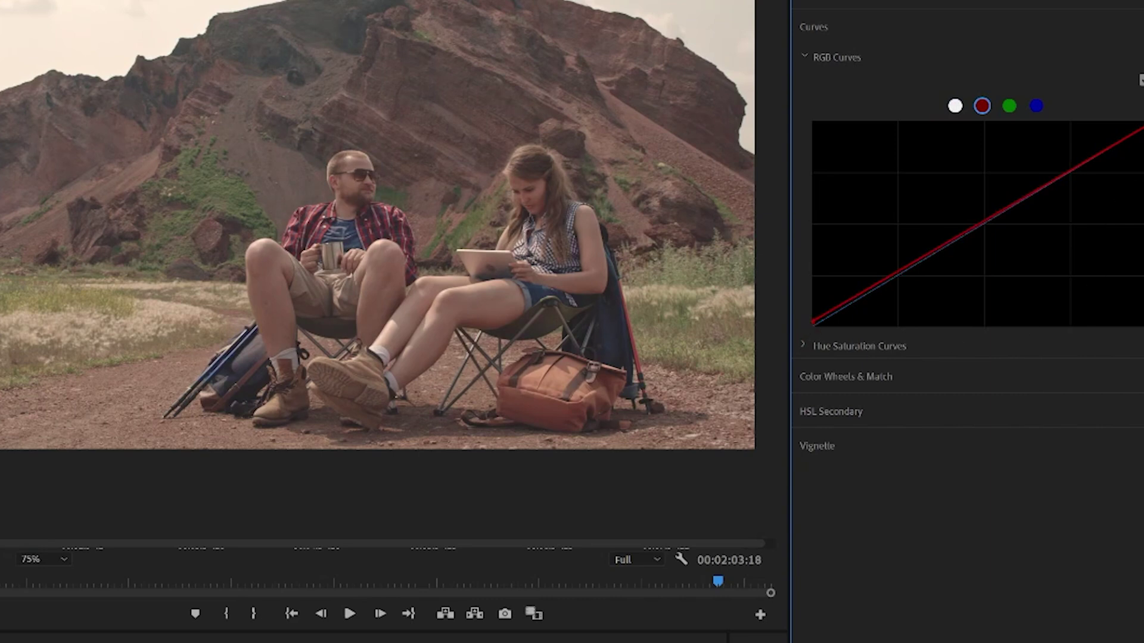
left_click_drag(1143, 123, 1143, 128)
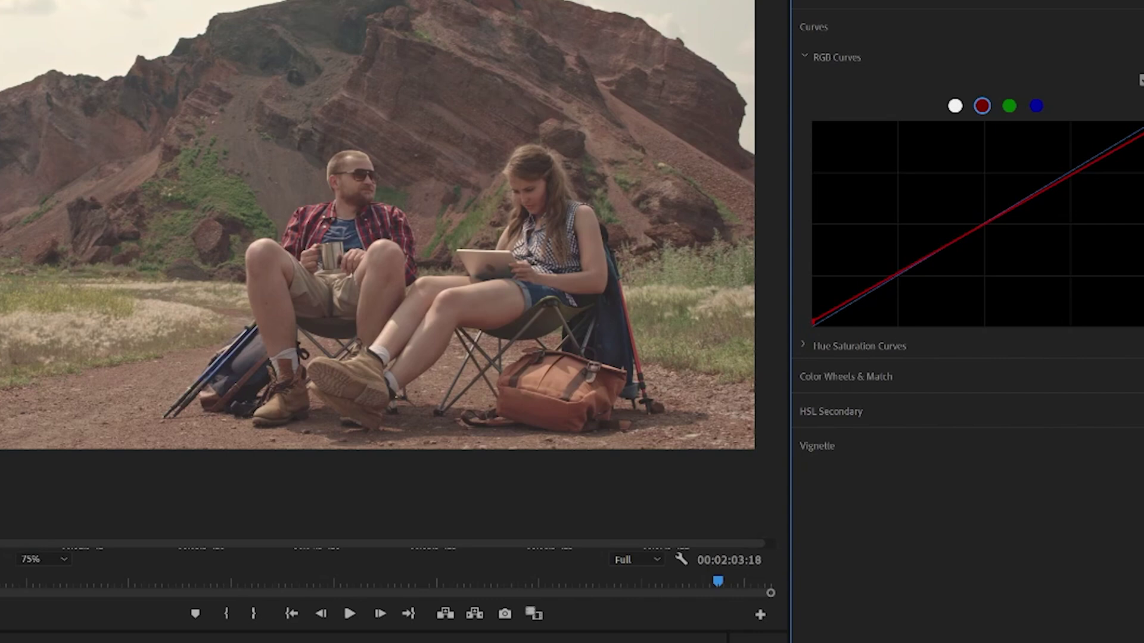
- Slightly lift the shadow end of the green RGB curve and lower its highlight end
left_click(1009, 105)
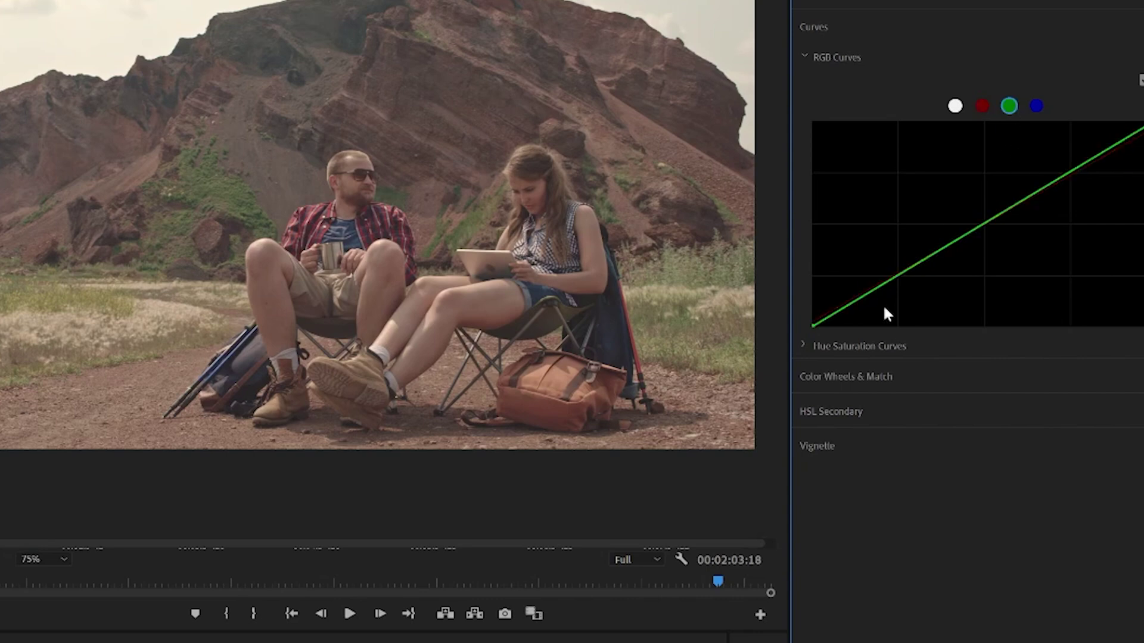
left_click_drag(814, 327, 805, 320)
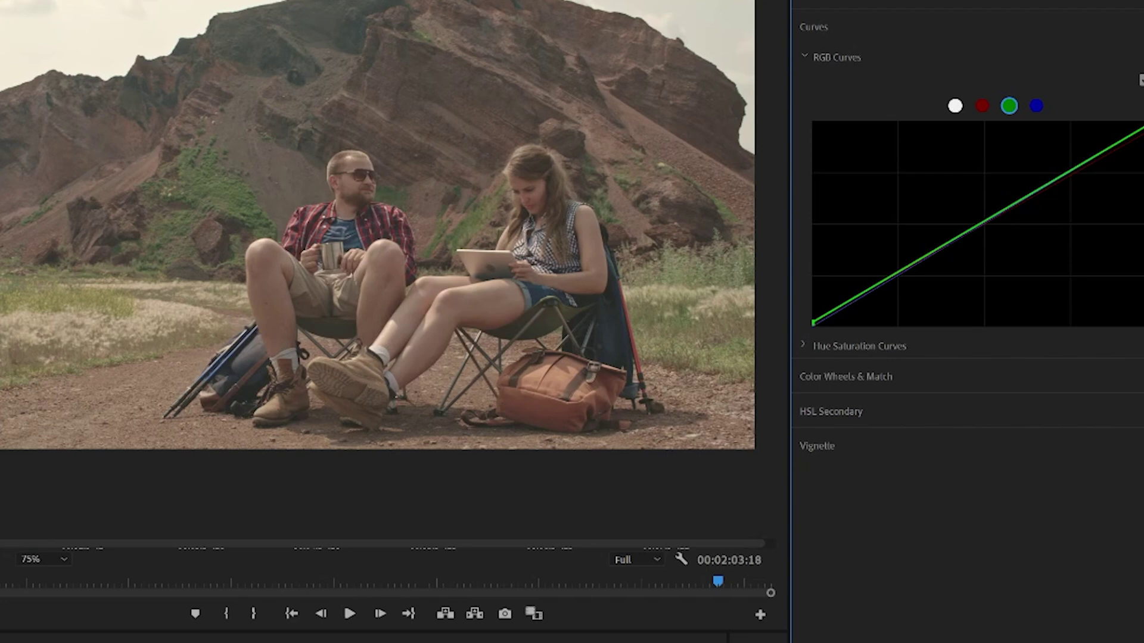
left_click_drag(1143, 122, 1143, 128)
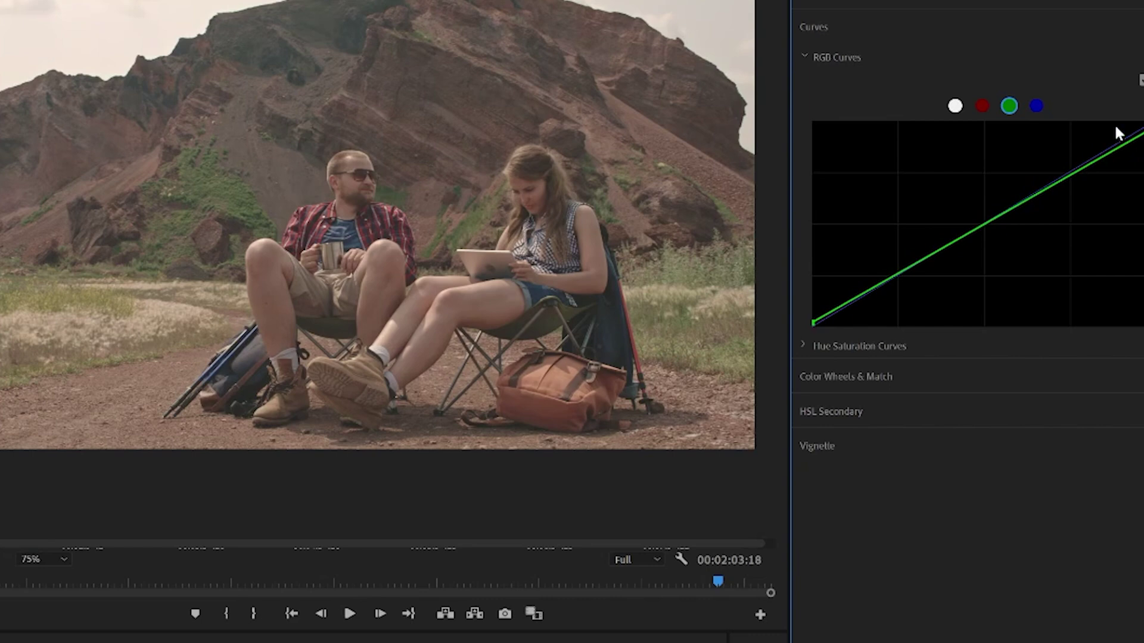
- Slightly lift the shadow end of the blue RGB curve and lower its highlight end
left_click(1036, 106)
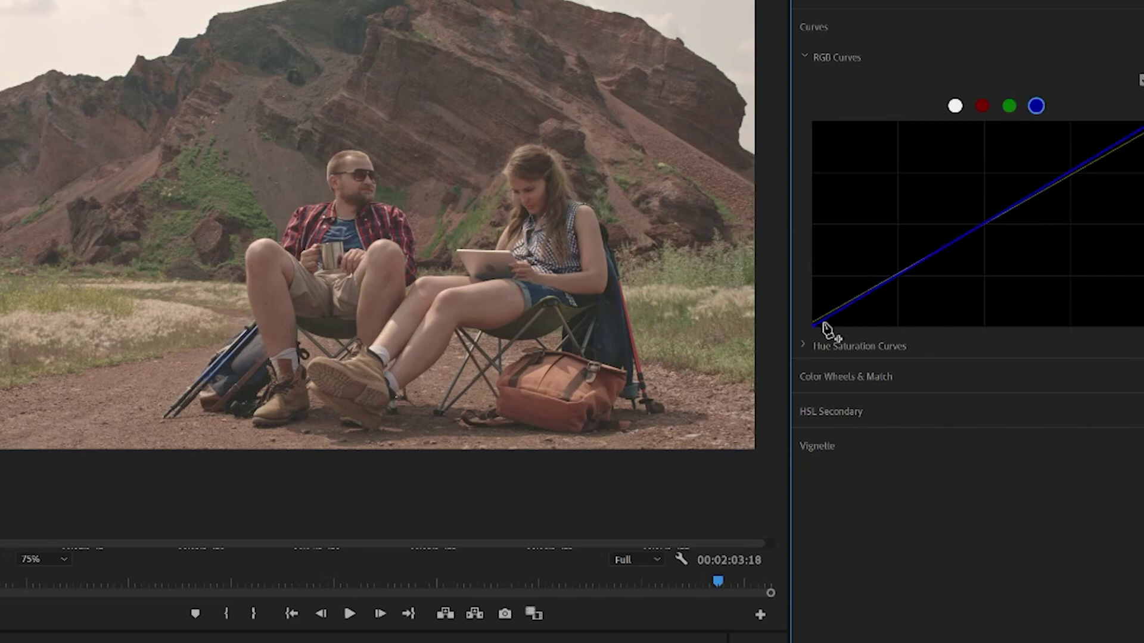
mouse_move(814, 326)
left_mouse_down()
mouse_move(820, 338)
mouse_move(808, 344)
mouse_move(791, 325)
left_mouse_up()
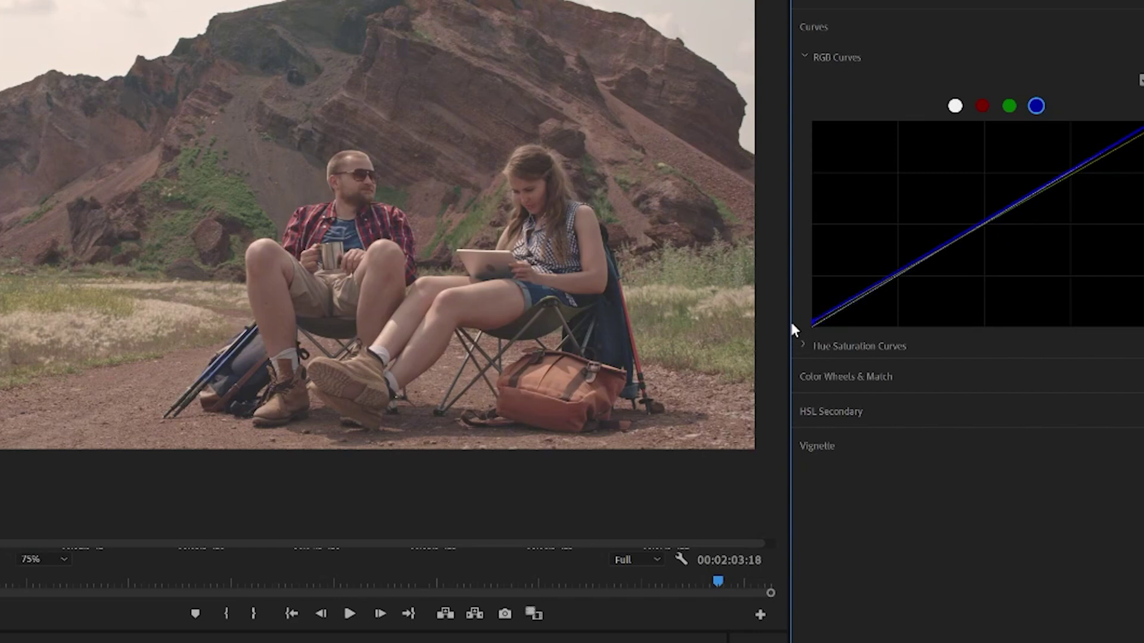
mouse_move(1143, 121)
left_mouse_down()
mouse_move(1143, 142)
mouse_move(1143, 123)
left_mouse_up()
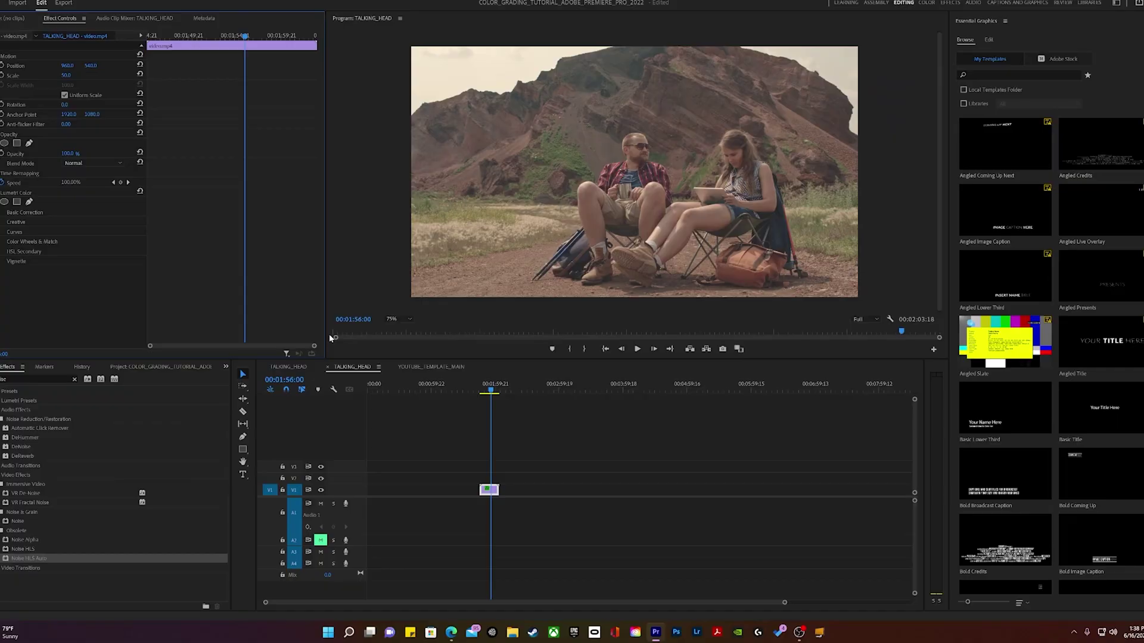
- Search the effects for noise and apply Noise HLS Auto to the clip in the timeline
left_click(32, 379)
key("BackSpace")
key("BackSpace")
key("BackSpace")
key("BackSpace")
key("BackSpace")
type("nonoise")
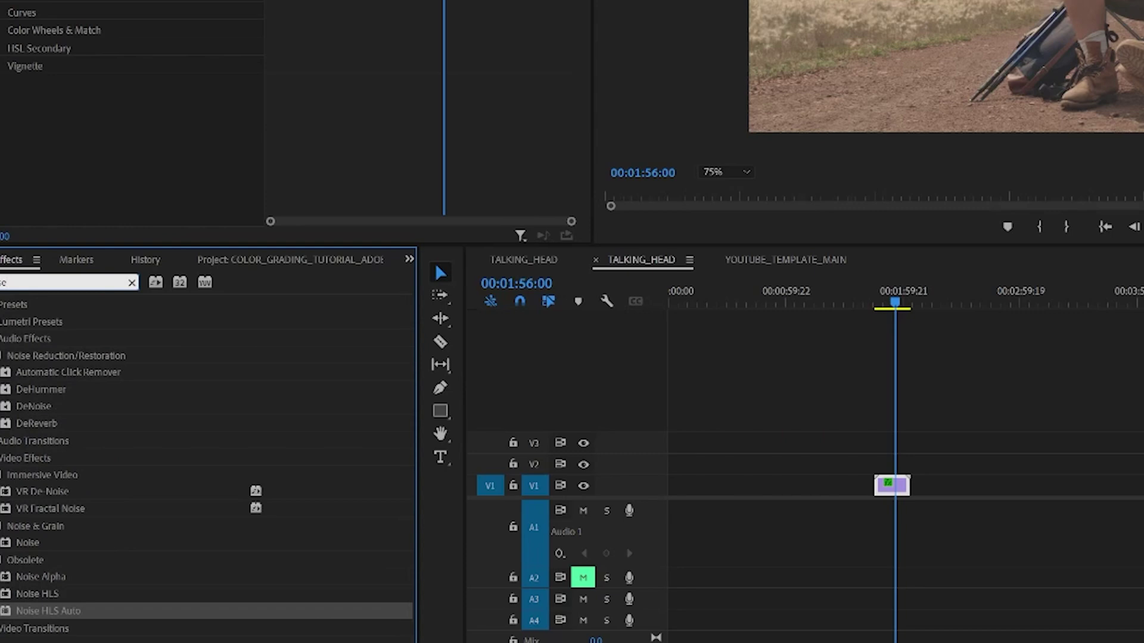
left_click_drag(46, 613, 767, 465)
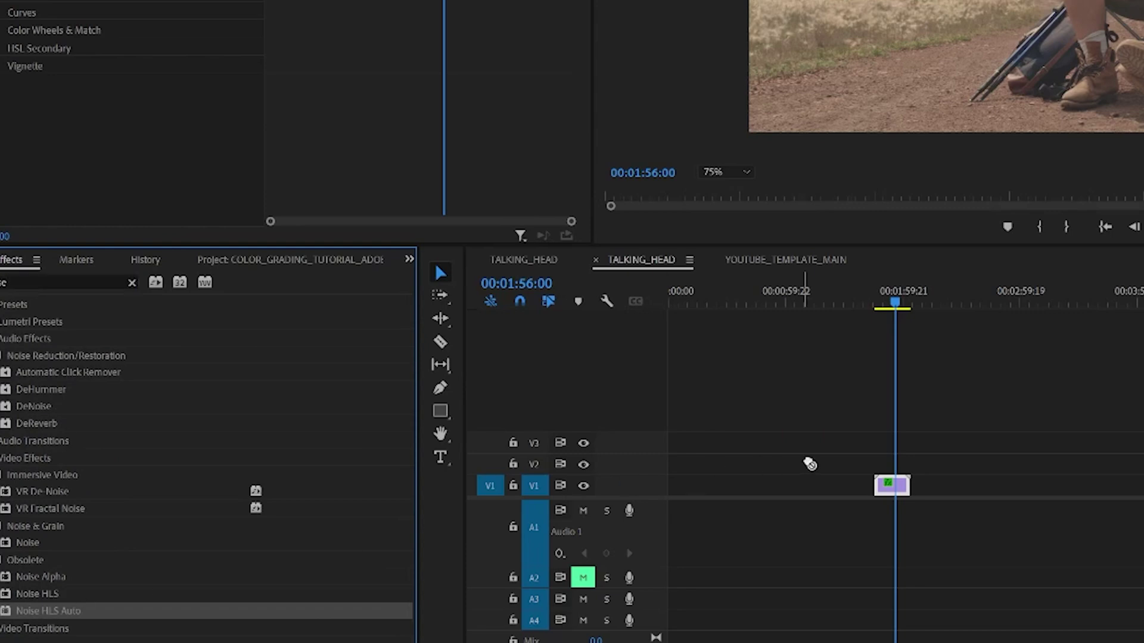
left_click_drag(894, 489, 894, 489)
- Set the Noise HLS Auto lightness to 9%, animation speed to 11 and noise type to Grain, and preview the clip
scroll(306, 77, "down", 1)
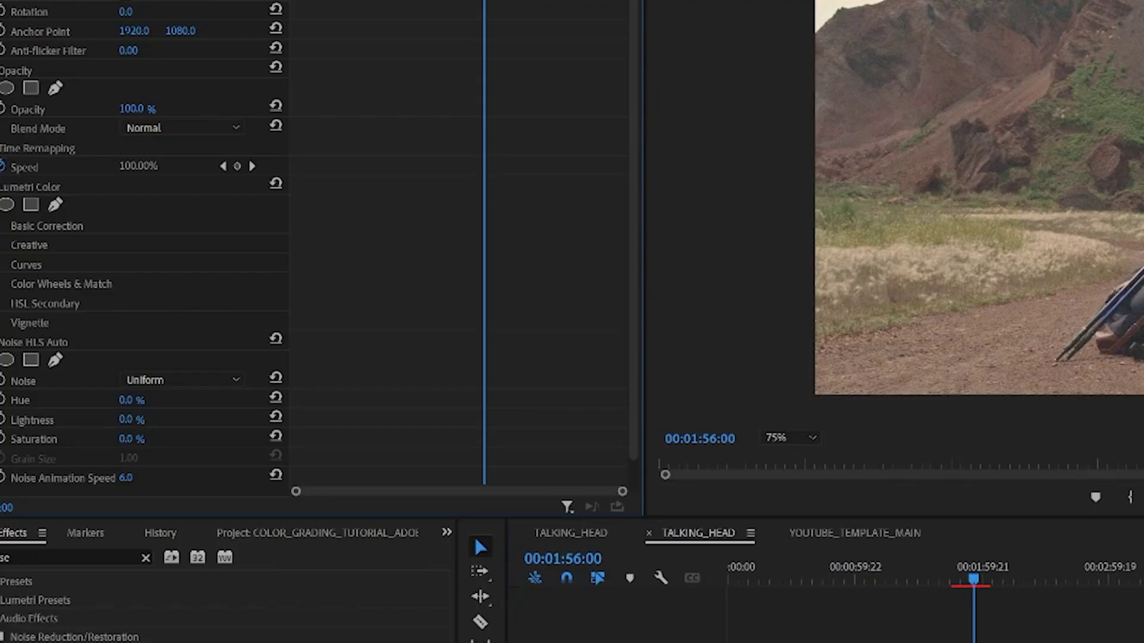
left_click_drag(127, 420, 145, 417)
mouse_move(128, 478)
left_mouse_down()
mouse_move(193, 478)
mouse_move(134, 478)
left_mouse_up()
left_click(213, 378)
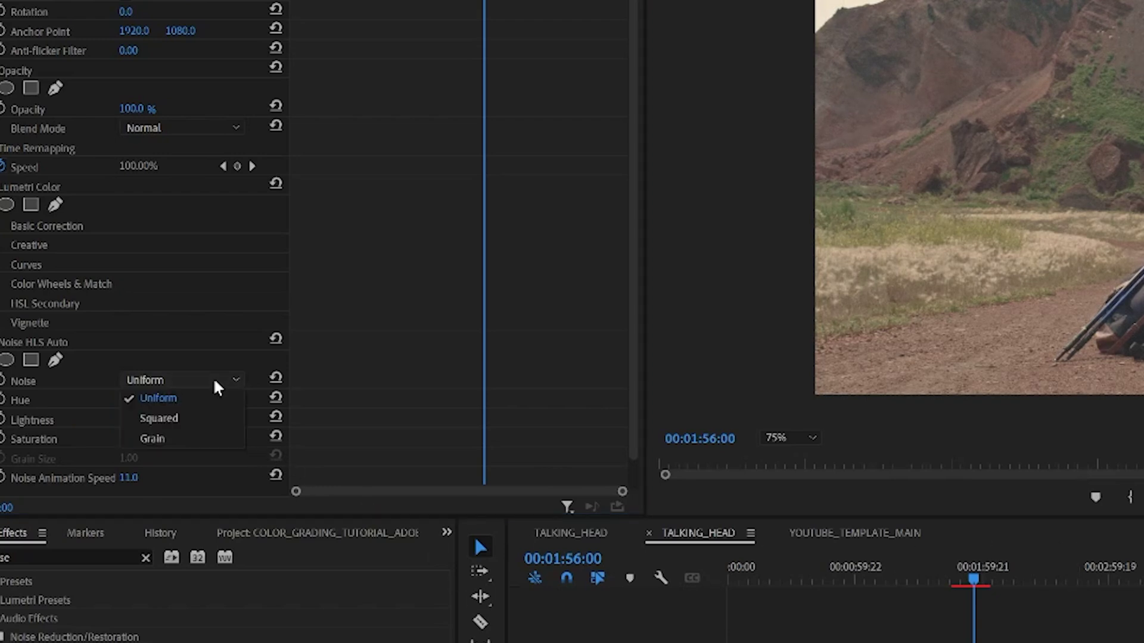
left_click(169, 439)
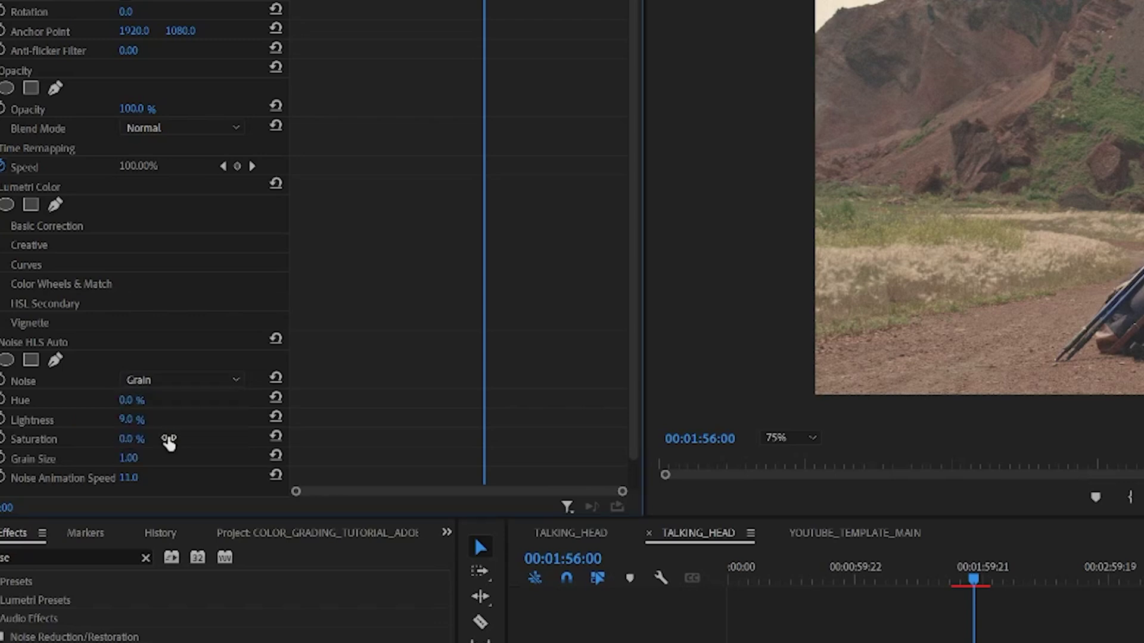
left_click(966, 577)
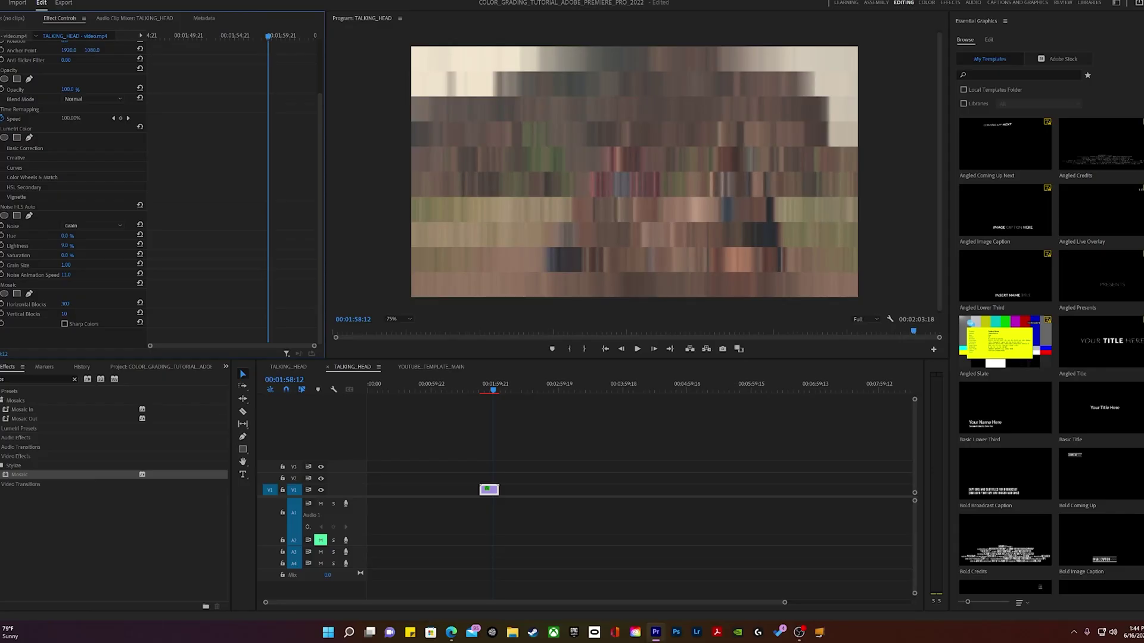
- Apply the Mosaic effect to the clip and set its vertical blocks to 300
left_click_drag(65, 304, 161, 314)
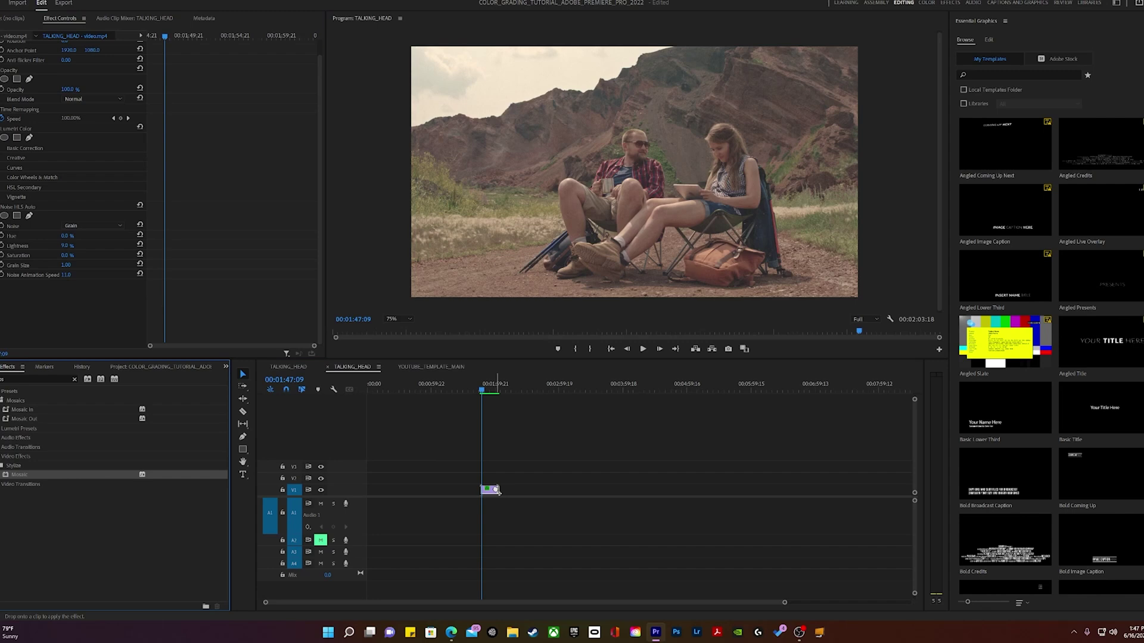
left_click(67, 313)
key("BackSpace")
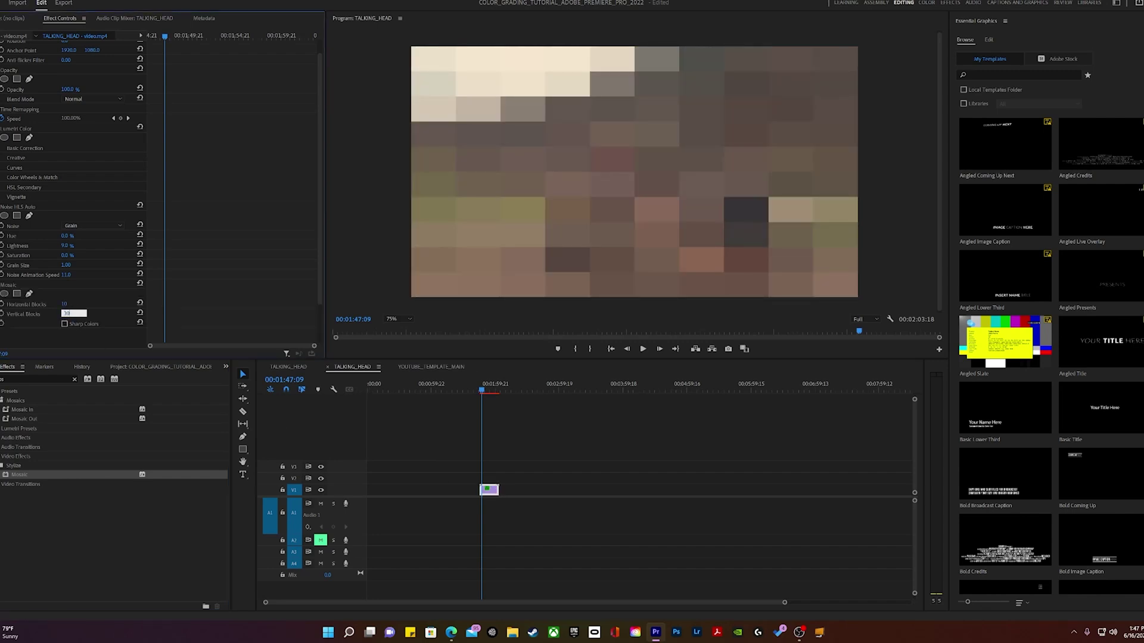
type("300")
key("Return")
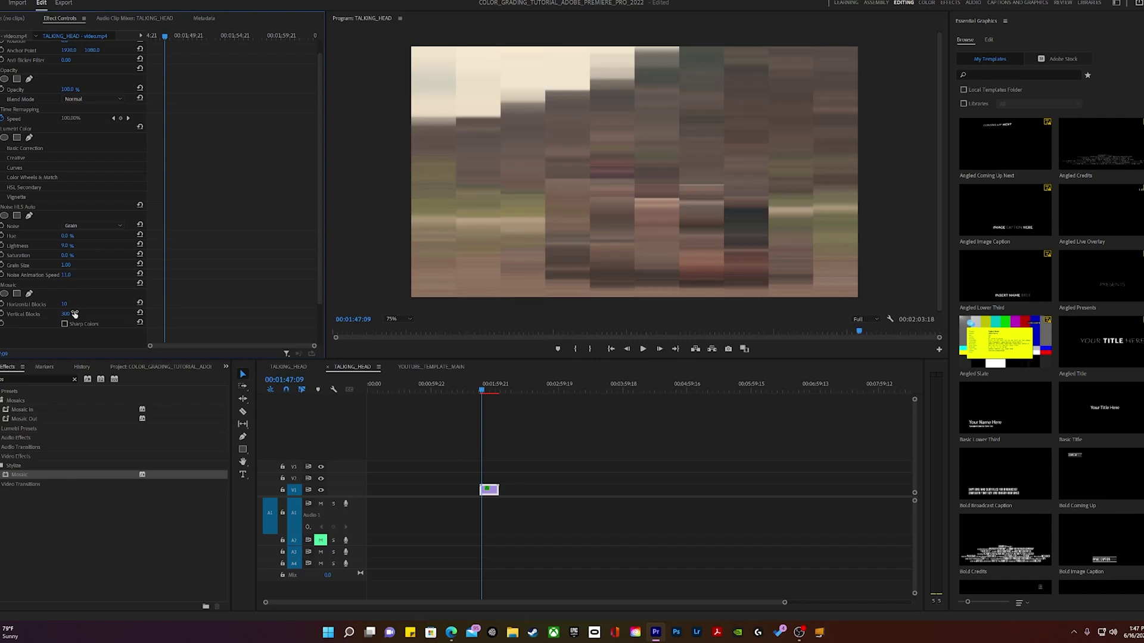
- Set the Mosaic's horizontal blocks to 1500 and play the clip from just before its start
left_click(70, 304)
type("1500")
key("Return")
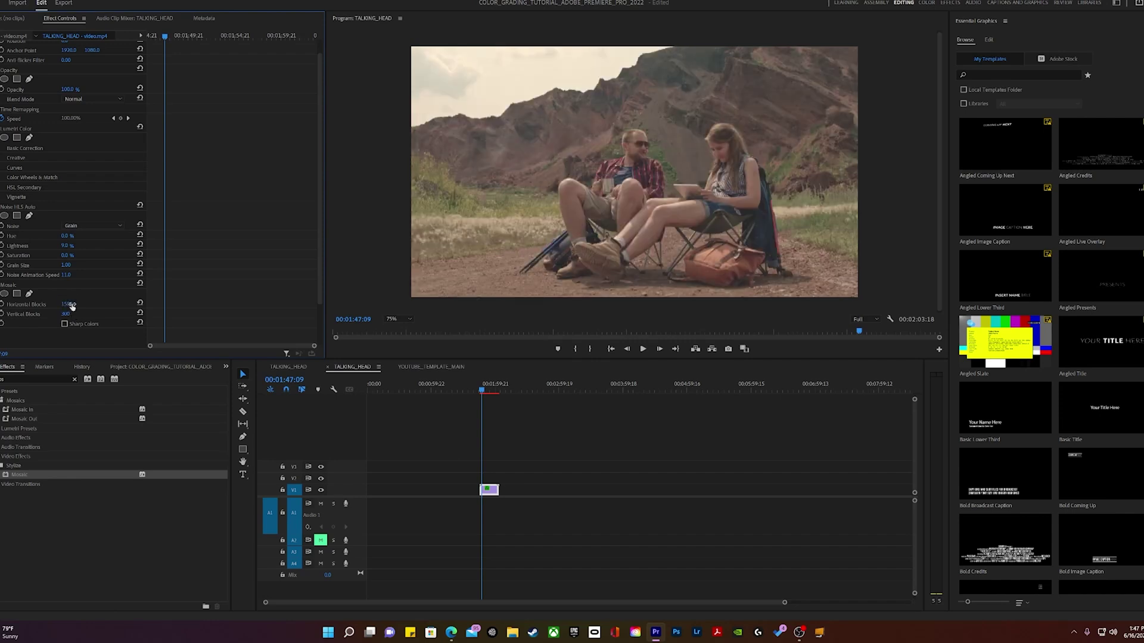
left_click_drag(482, 391, 479, 392)
key("space")
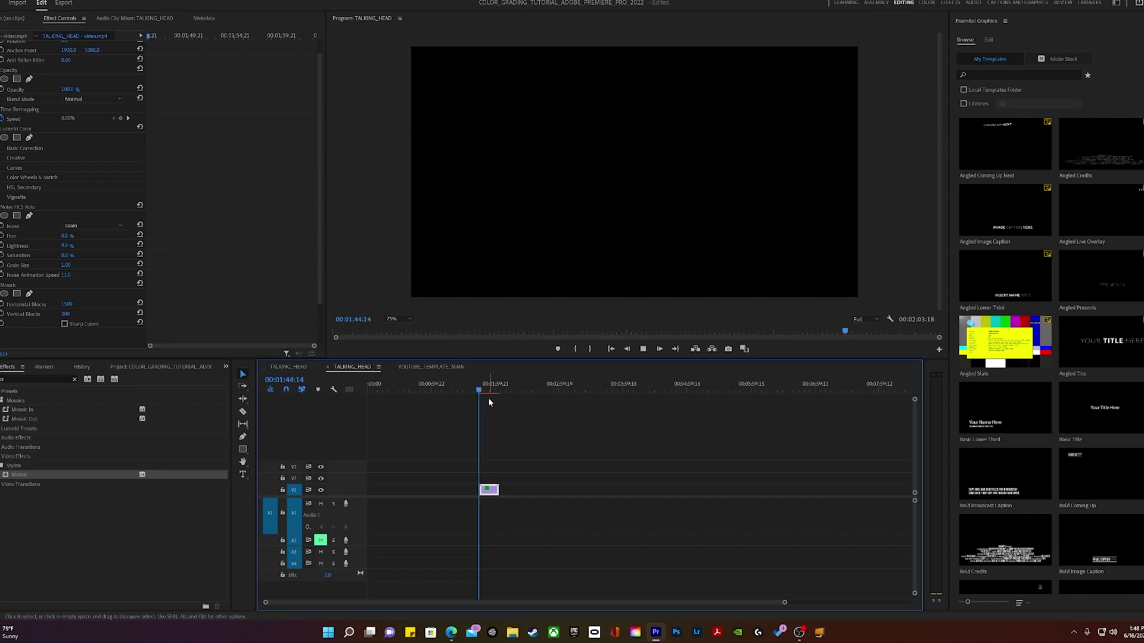
key("space")
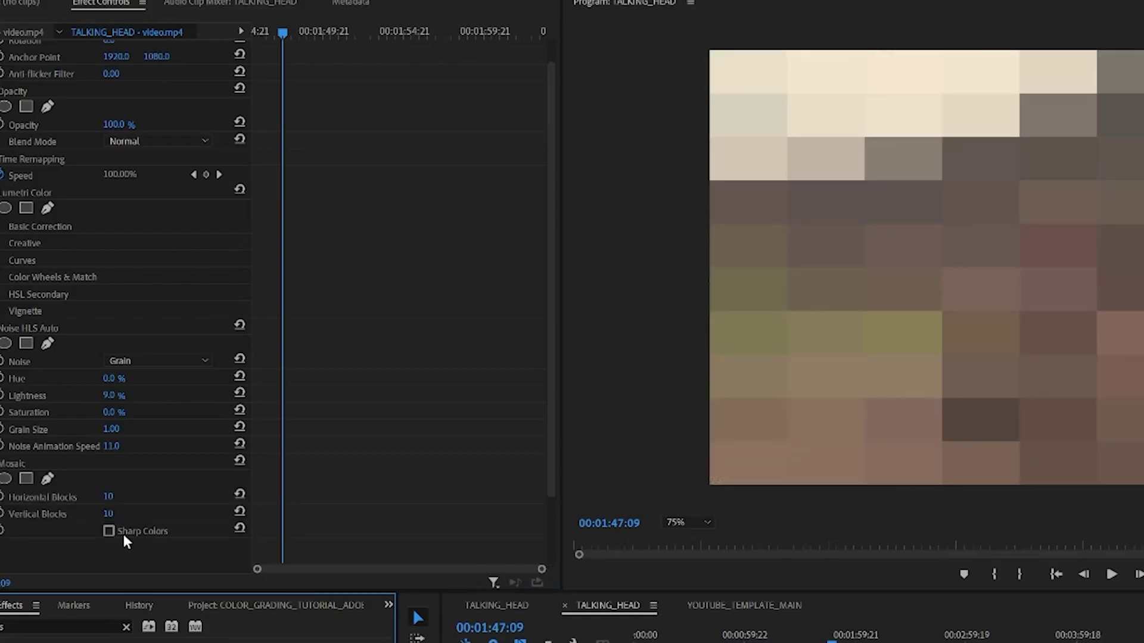
- Set the Mosaic to 300 vertical and 1500 horizontal blocks, and play the result from just before the clip
left_click(108, 514)
type("300")
key("Return")
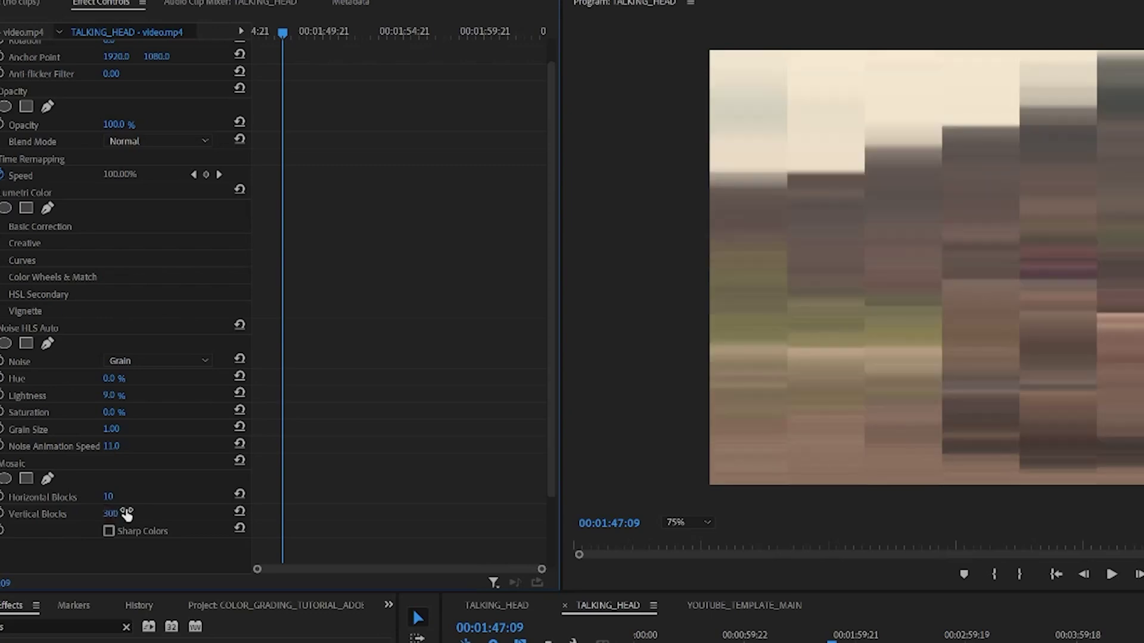
left_click(119, 496)
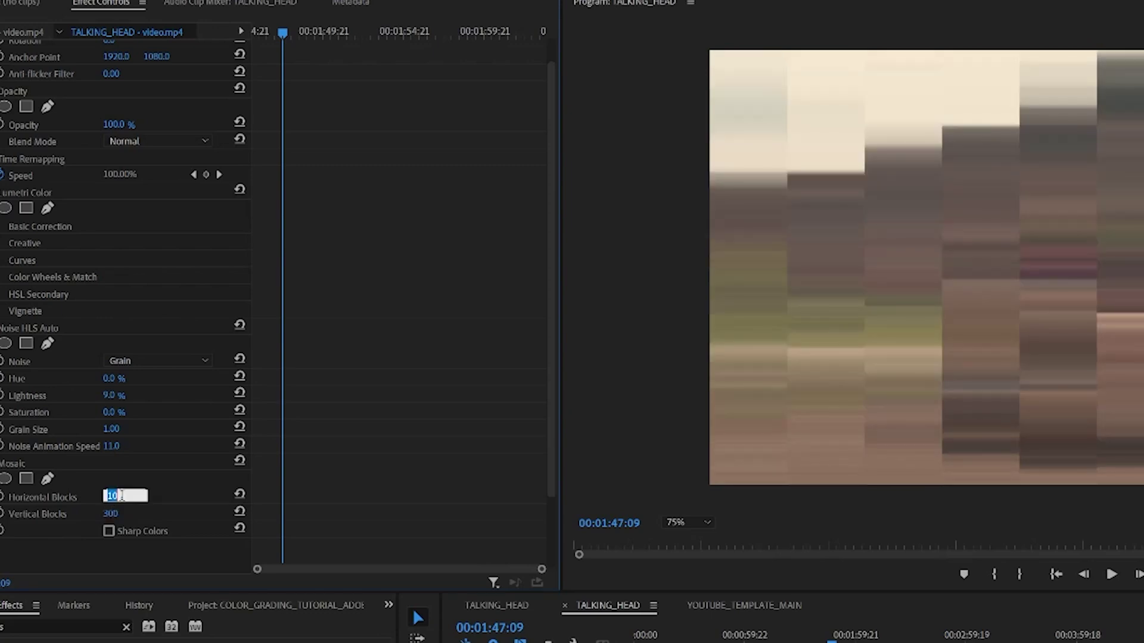
type("1500")
key("Return")
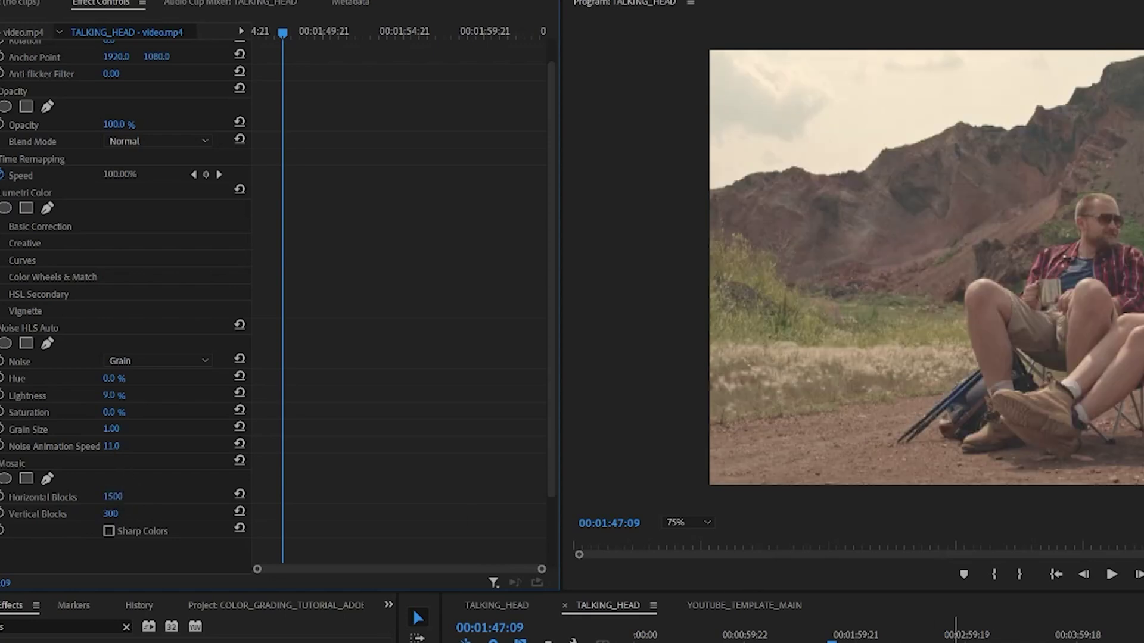
left_click_drag(833, 642, 827, 642)
key("space")
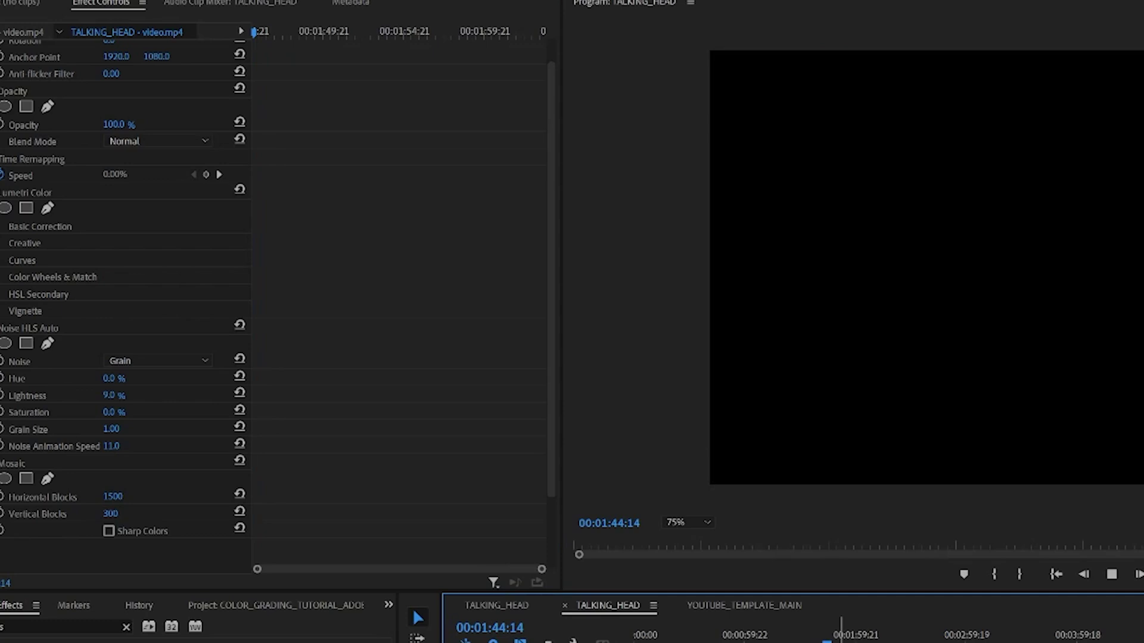